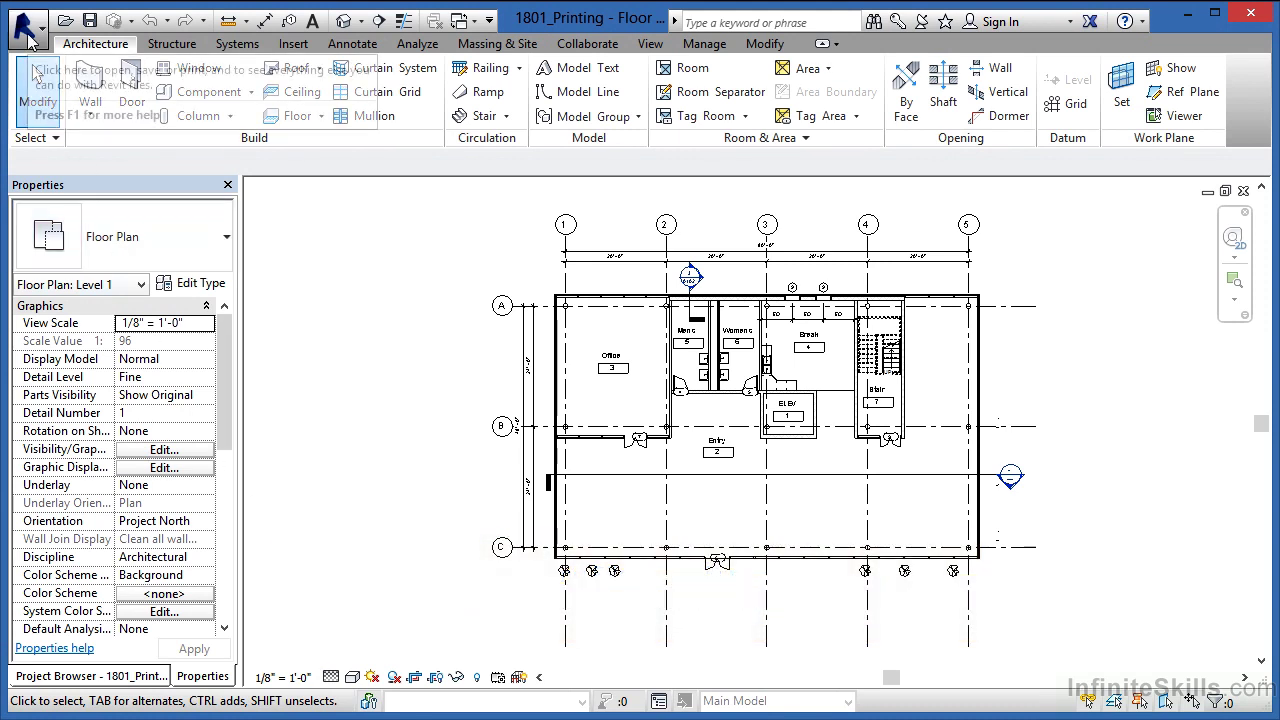
Try the Print to file option in the Print dialog, turn it back off, and close the dialog without printing
{"action": "left_click", "coordinate": [28, 38]}
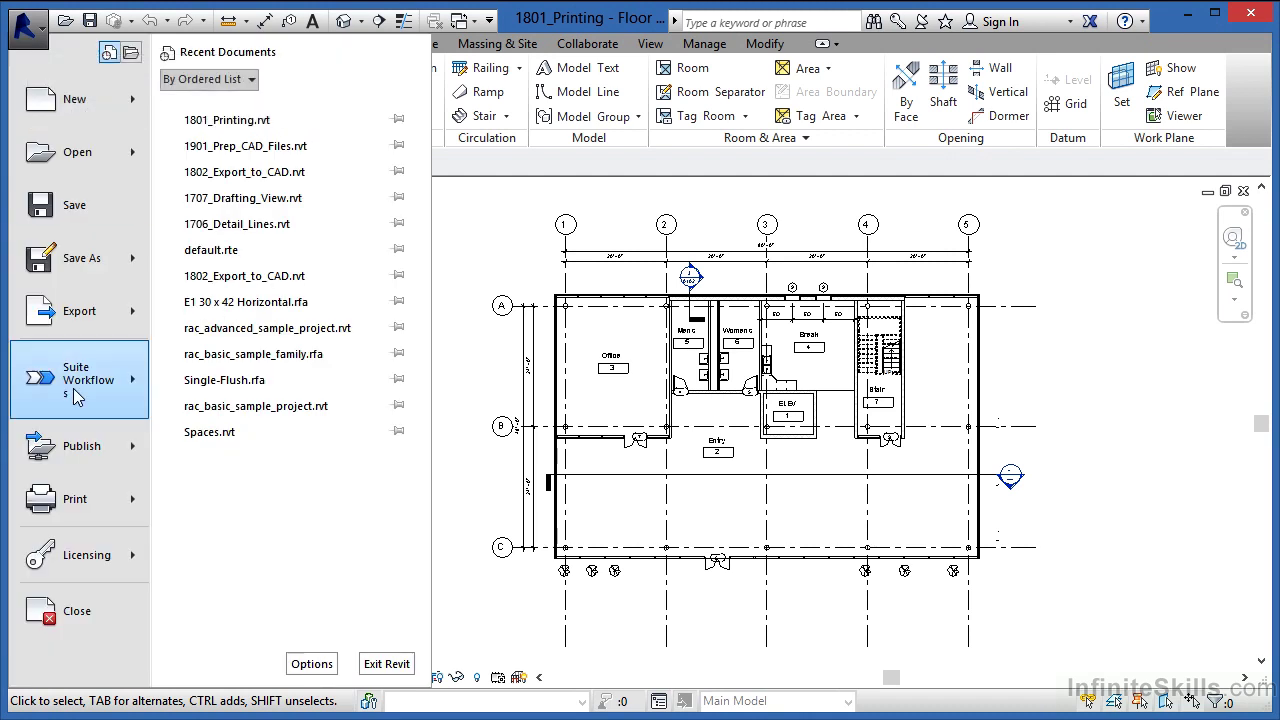
{"action": "mouse_move", "coordinate": [90, 505]}
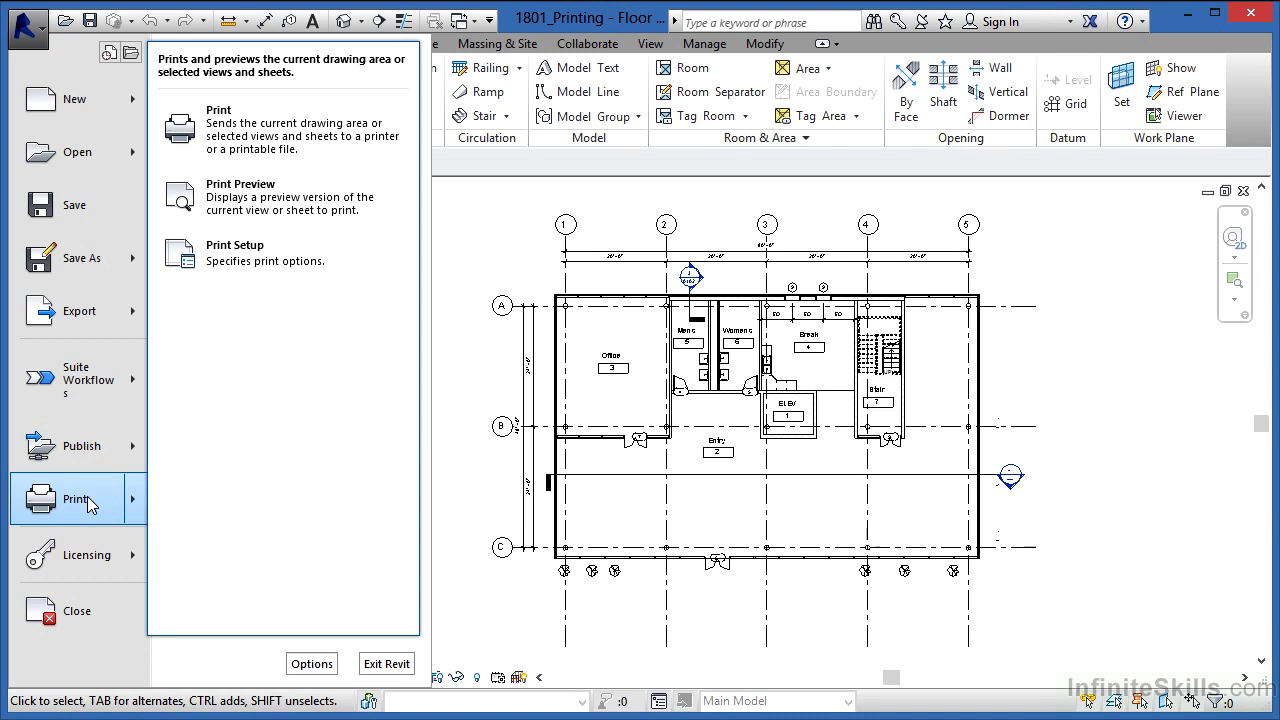
{"action": "left_click", "coordinate": [270, 145]}
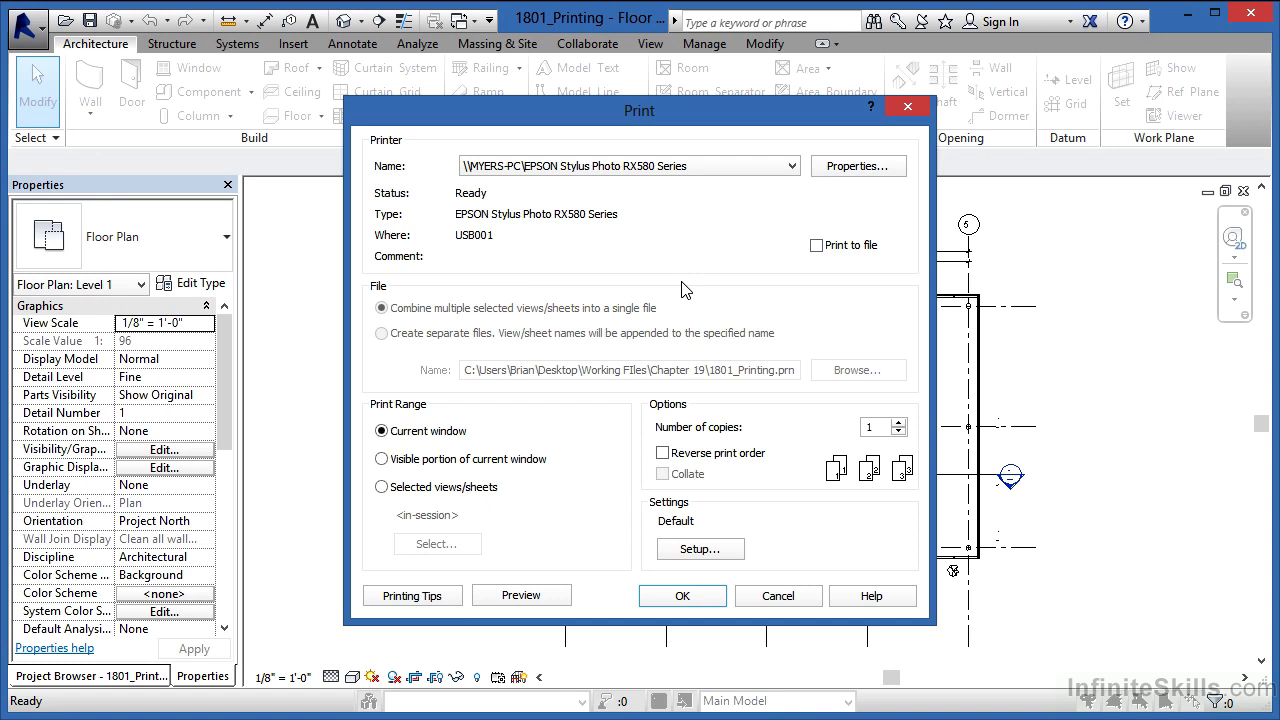
{"action": "left_click", "coordinate": [817, 250]}
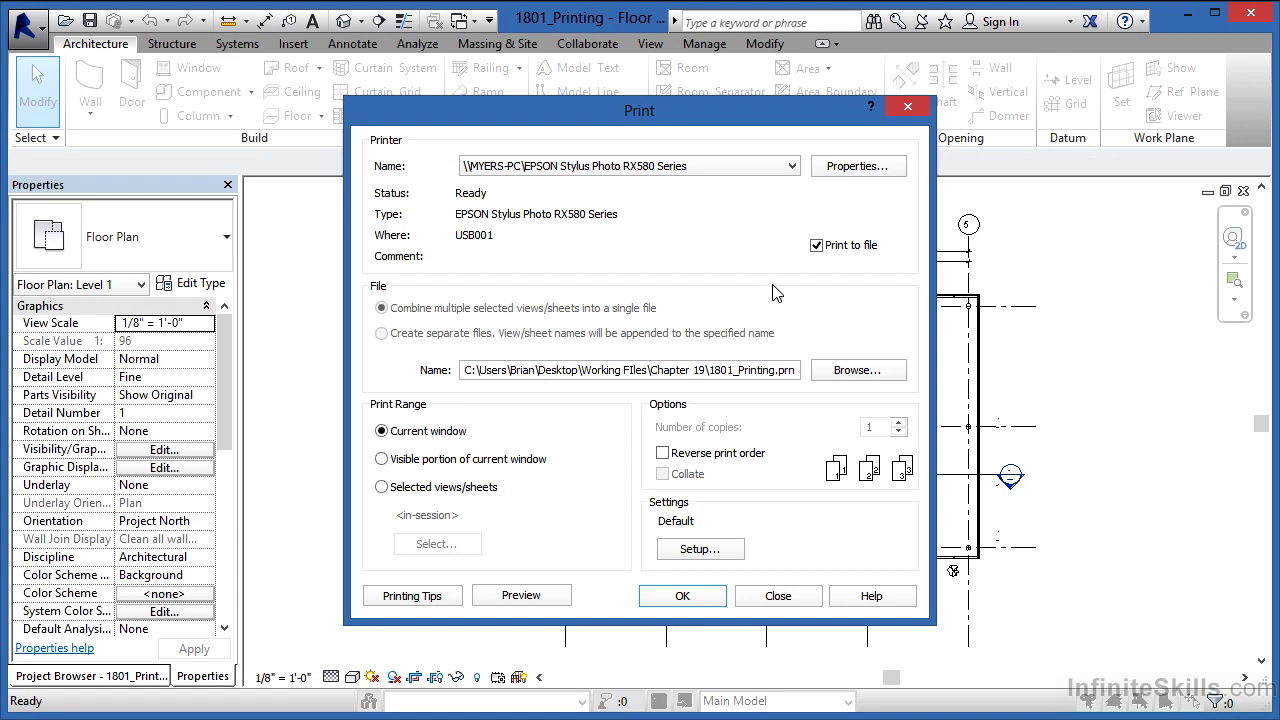
{"action": "left_click", "coordinate": [817, 249]}
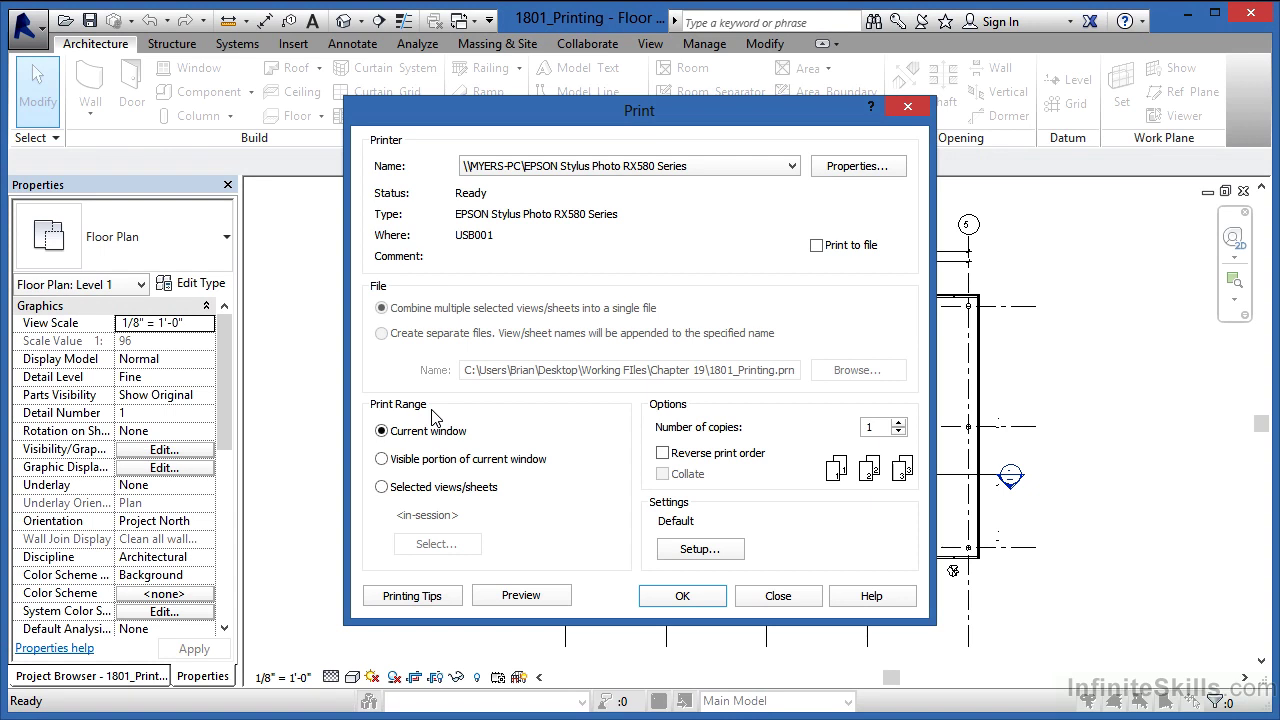
{"action": "left_click_drag", "start_coordinate": [490, 109], "coordinate": [196, 93]}
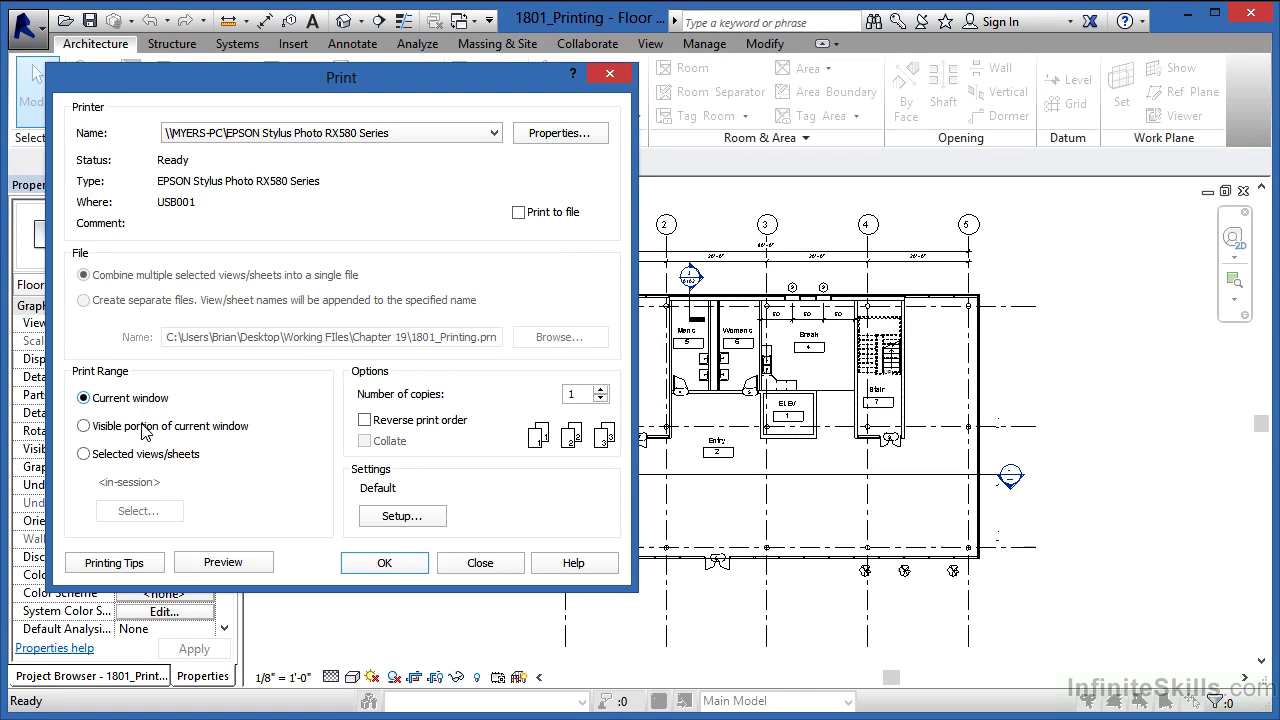
{"action": "left_click", "coordinate": [480, 563]}
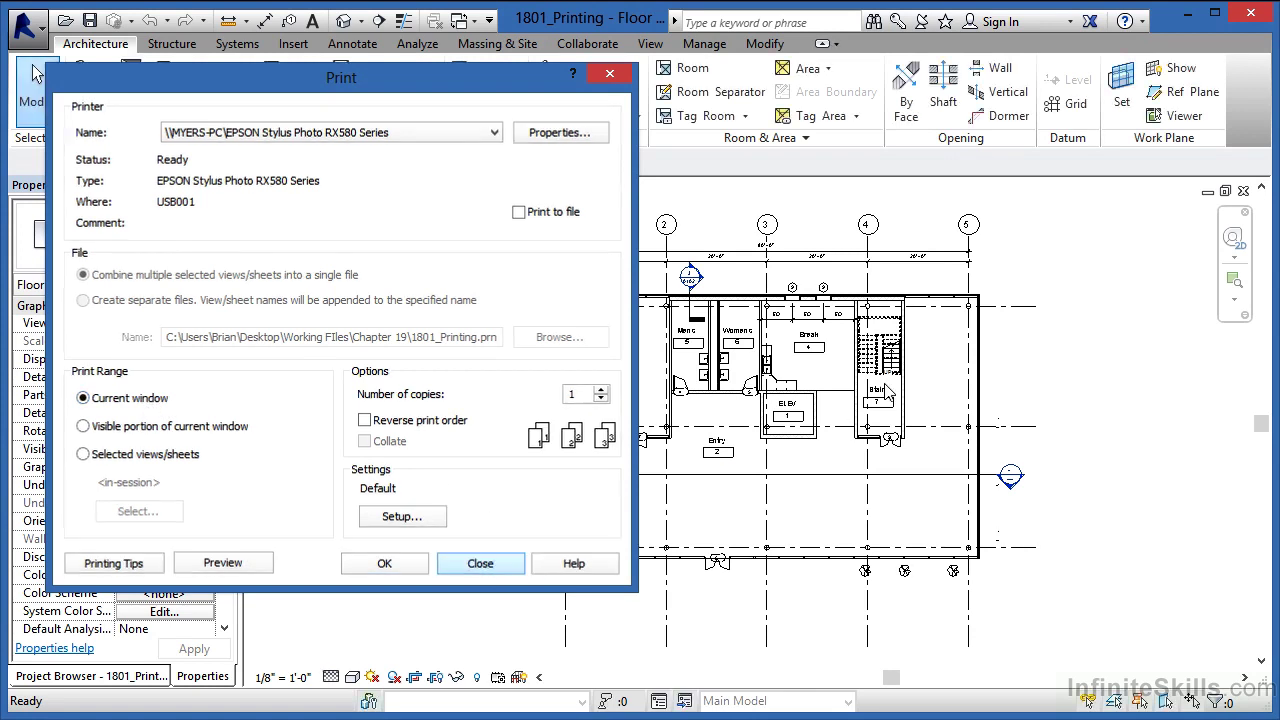
Restore the Level 1 floor plan view to a floating window and shorten it to show only part of the plan
{"action": "left_click", "coordinate": [1227, 194]}
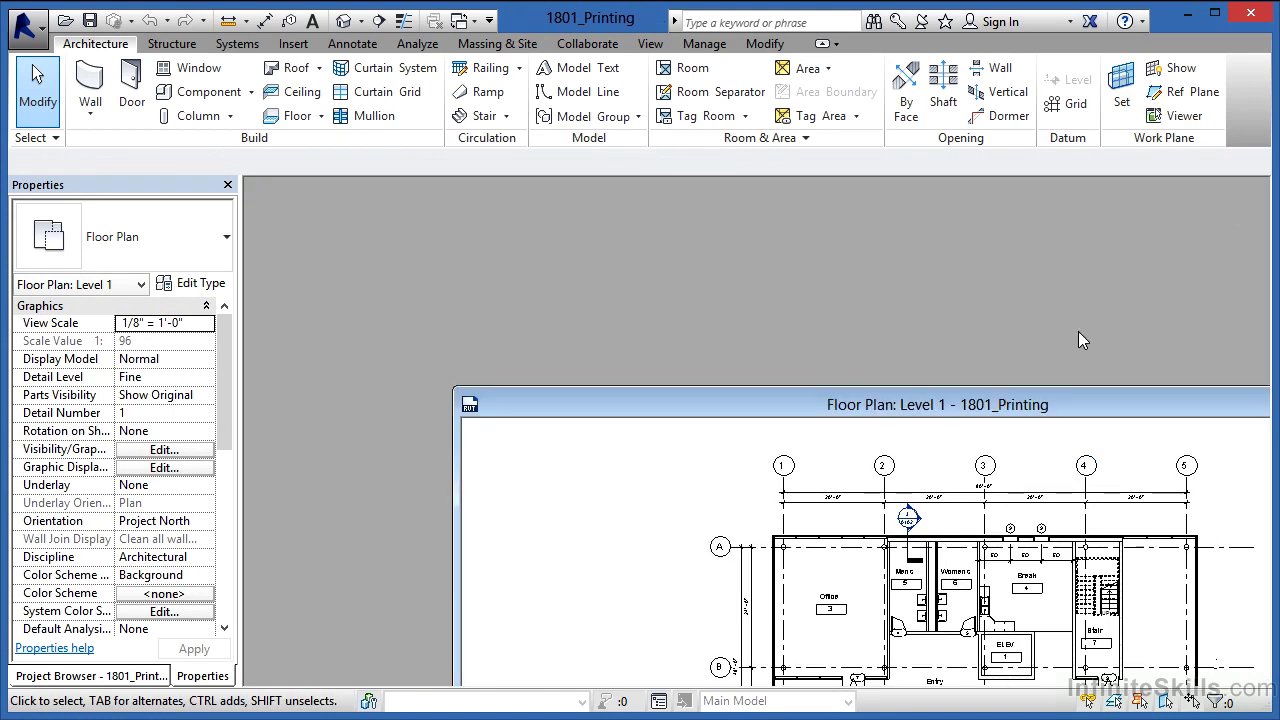
{"action": "mouse_move", "coordinate": [1025, 408]}
{"action": "left_mouse_down"}
{"action": "mouse_move", "coordinate": [892, 333]}
{"action": "mouse_move", "coordinate": [783, 197]}
{"action": "mouse_move", "coordinate": [793, 224]}
{"action": "left_mouse_up"}
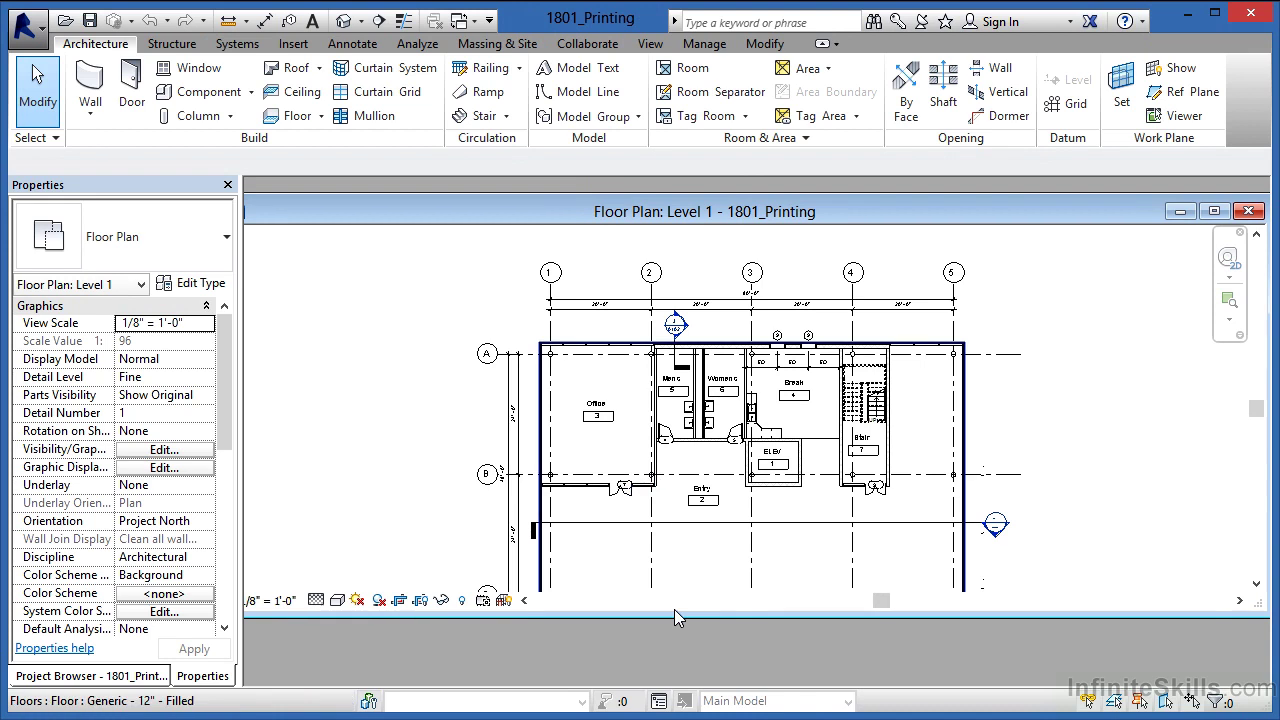
{"action": "left_click_drag", "start_coordinate": [678, 617], "coordinate": [683, 531]}
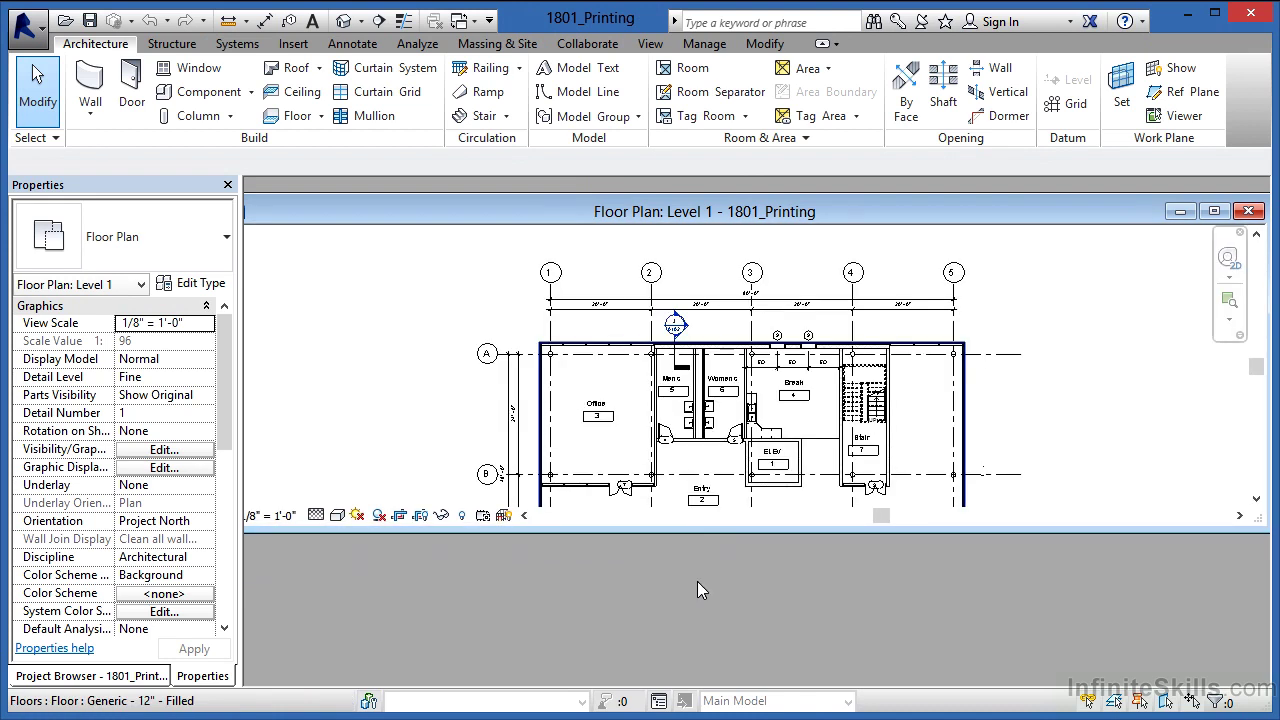
Reopen the Print dialog and set the print range to Selected views/sheets
{"action": "left_click", "coordinate": [36, 34]}
{"action": "mouse_move", "coordinate": [140, 503]}
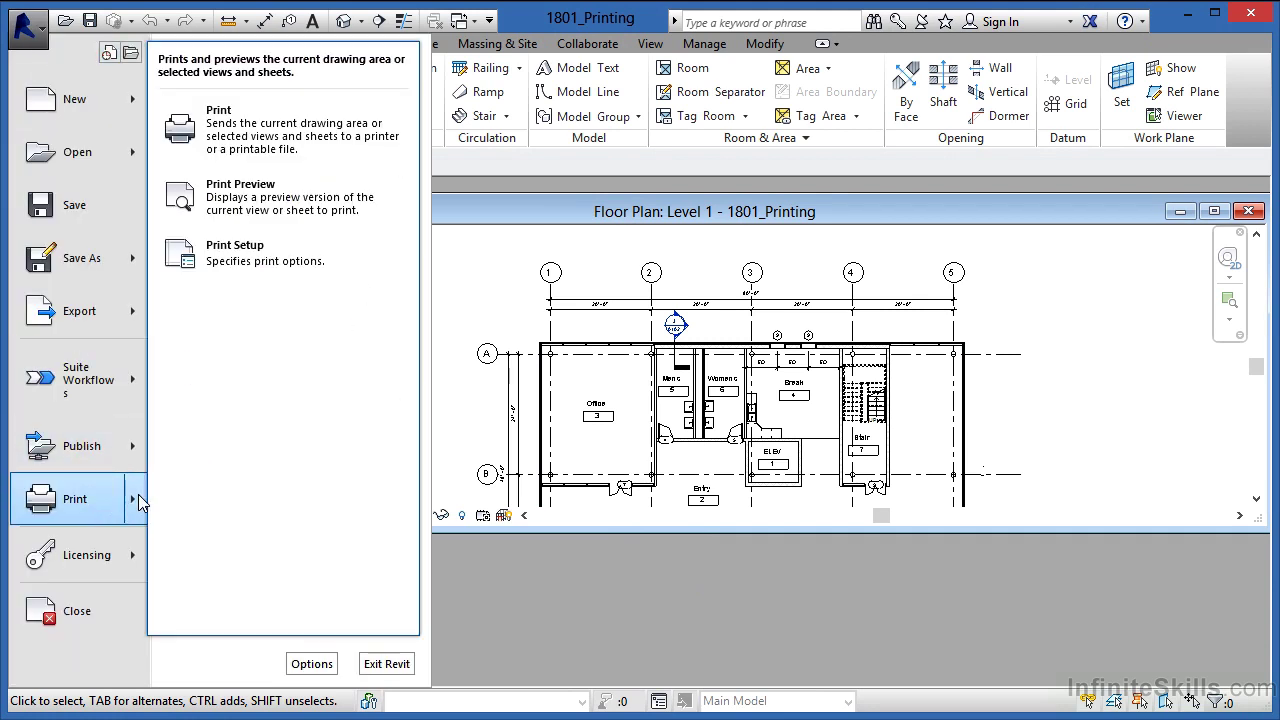
{"action": "left_click", "coordinate": [256, 122]}
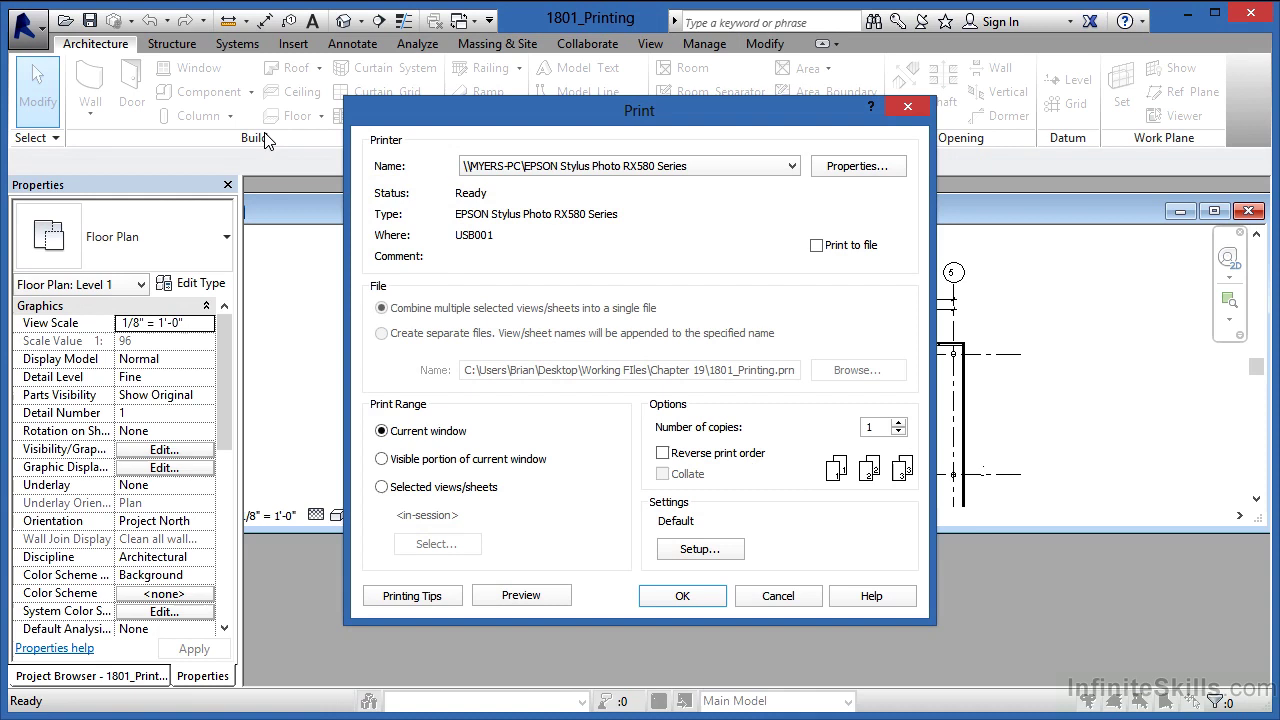
{"action": "left_click_drag", "start_coordinate": [505, 120], "coordinate": [204, 103]}
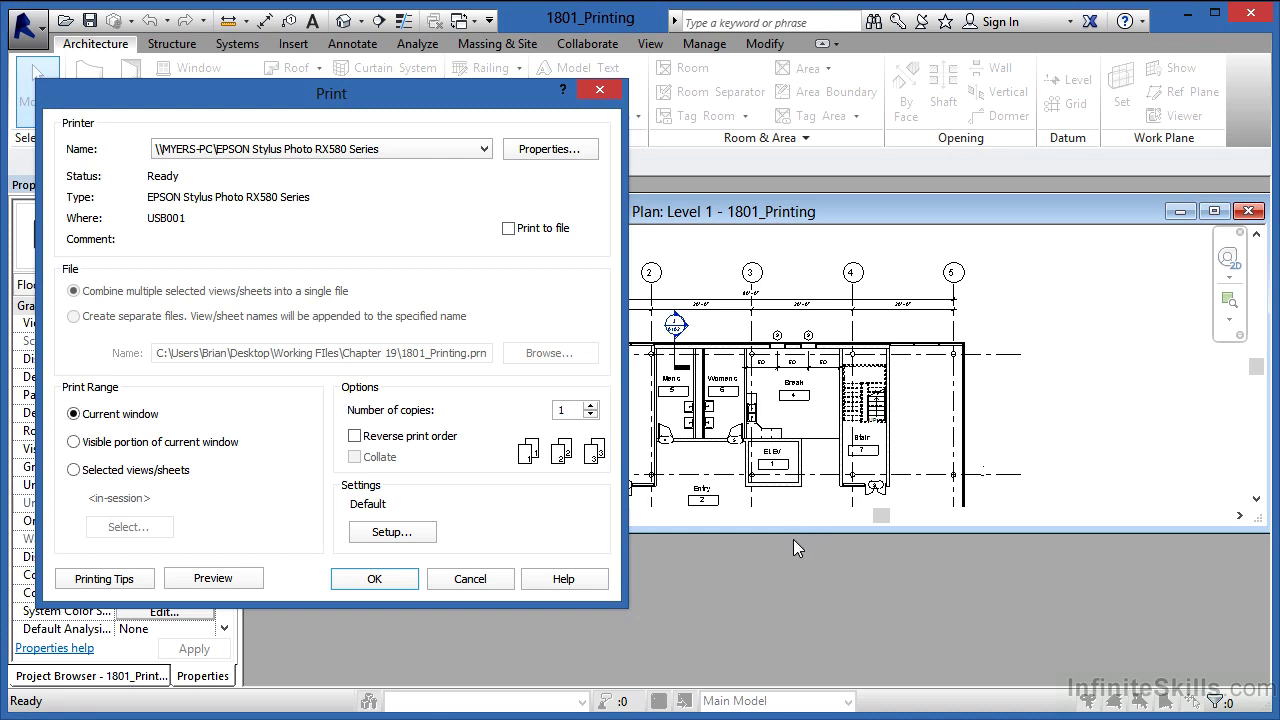
{"action": "left_click", "coordinate": [74, 443]}
{"action": "left_click", "coordinate": [74, 470]}
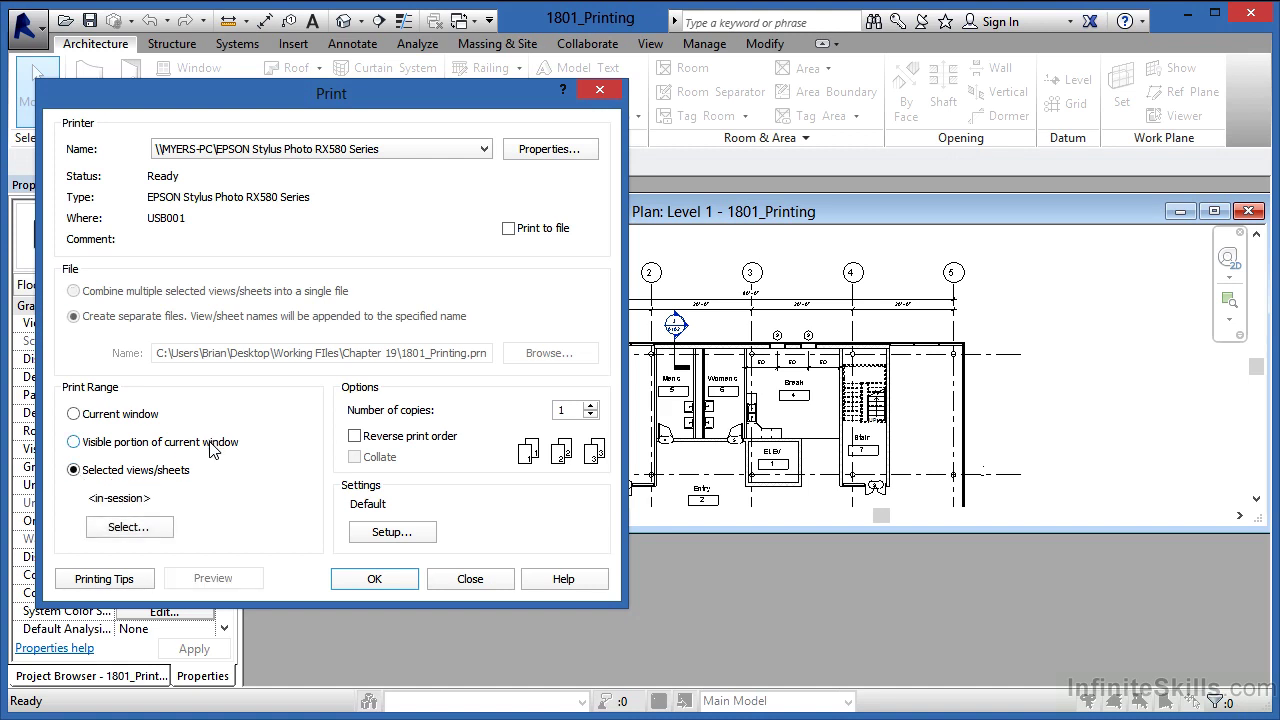
Include Drafting View: Detail Lines, Floor Plan: Level 1 and Section: Full Building Section in the view/sheet set
{"action": "left_click", "coordinate": [128, 527]}
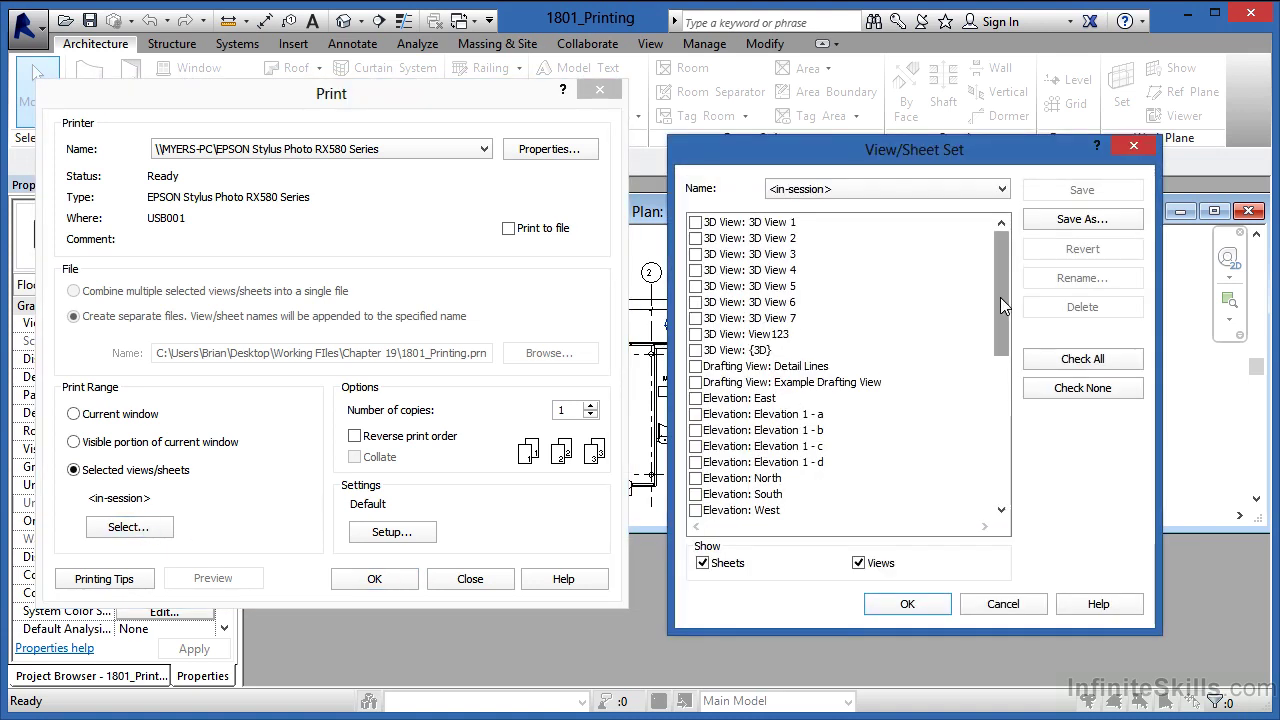
{"action": "left_click_drag", "start_coordinate": [1000, 297], "coordinate": [994, 339]}
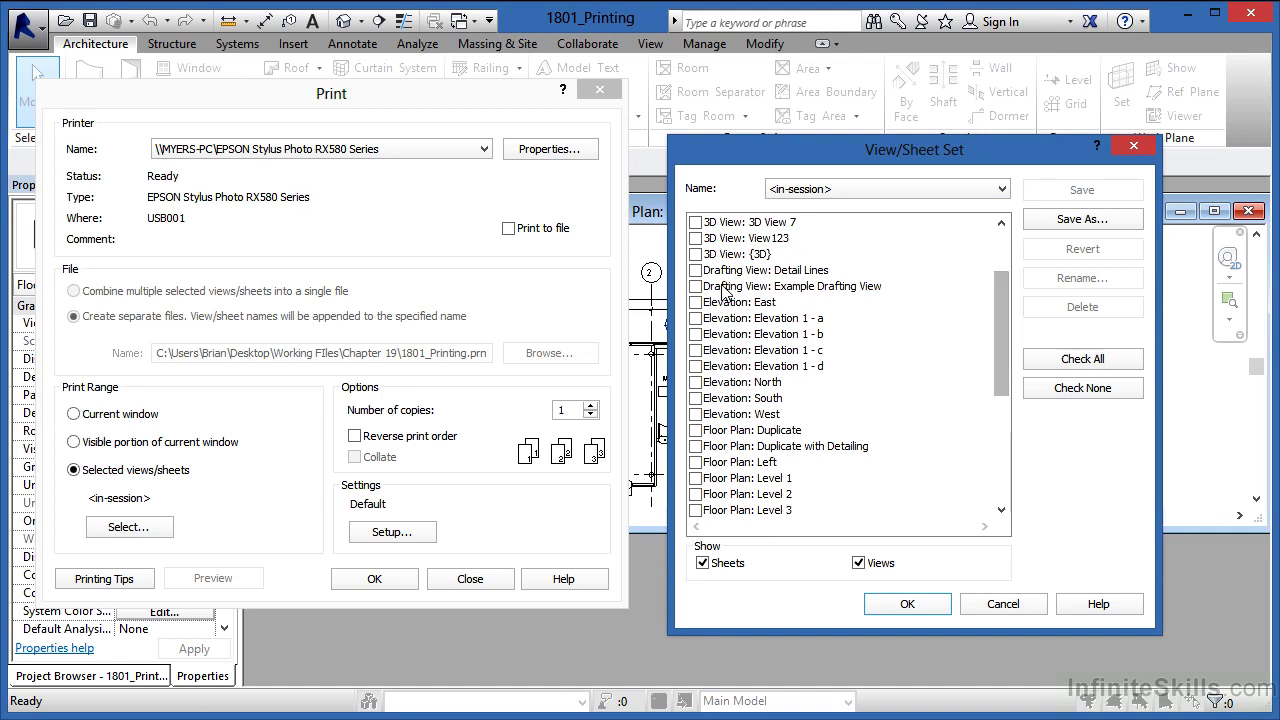
{"action": "left_click", "coordinate": [696, 270]}
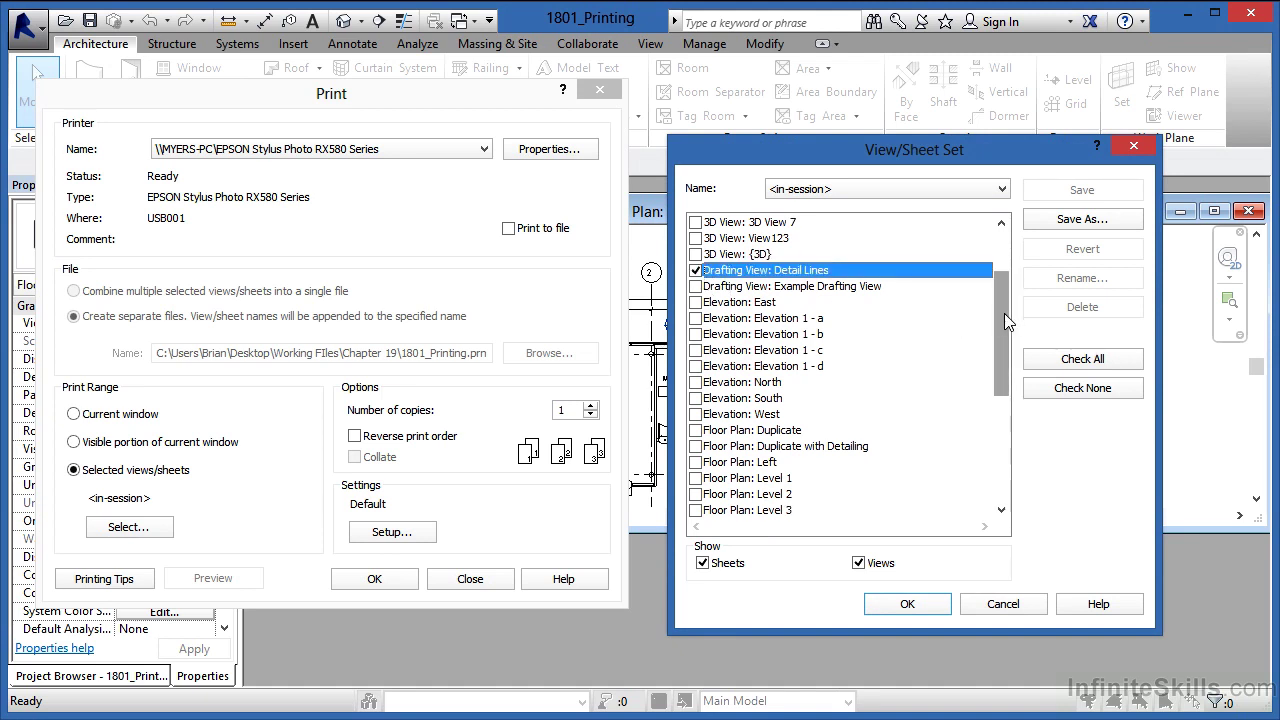
{"action": "scroll", "coordinate": [1004, 313], "scroll_direction": "down", "scroll_amount": 2}
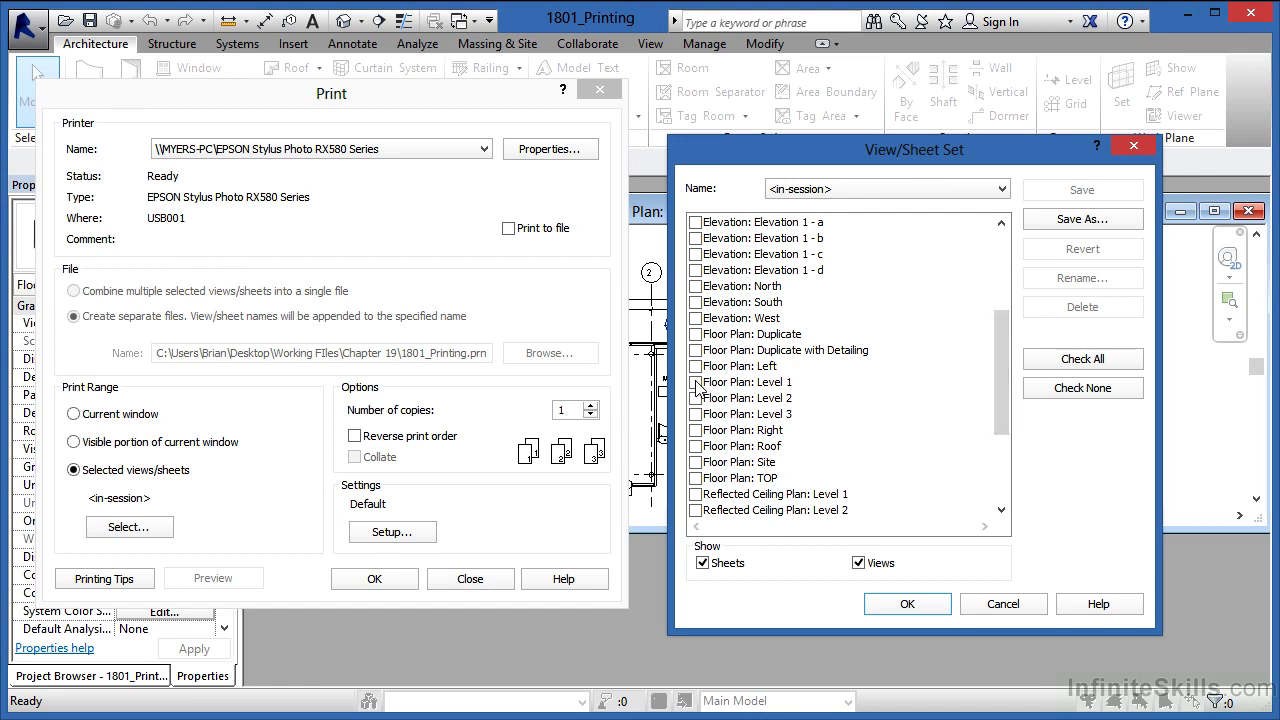
{"action": "left_click", "coordinate": [696, 384]}
{"action": "left_click_drag", "start_coordinate": [1003, 352], "coordinate": [1000, 421]}
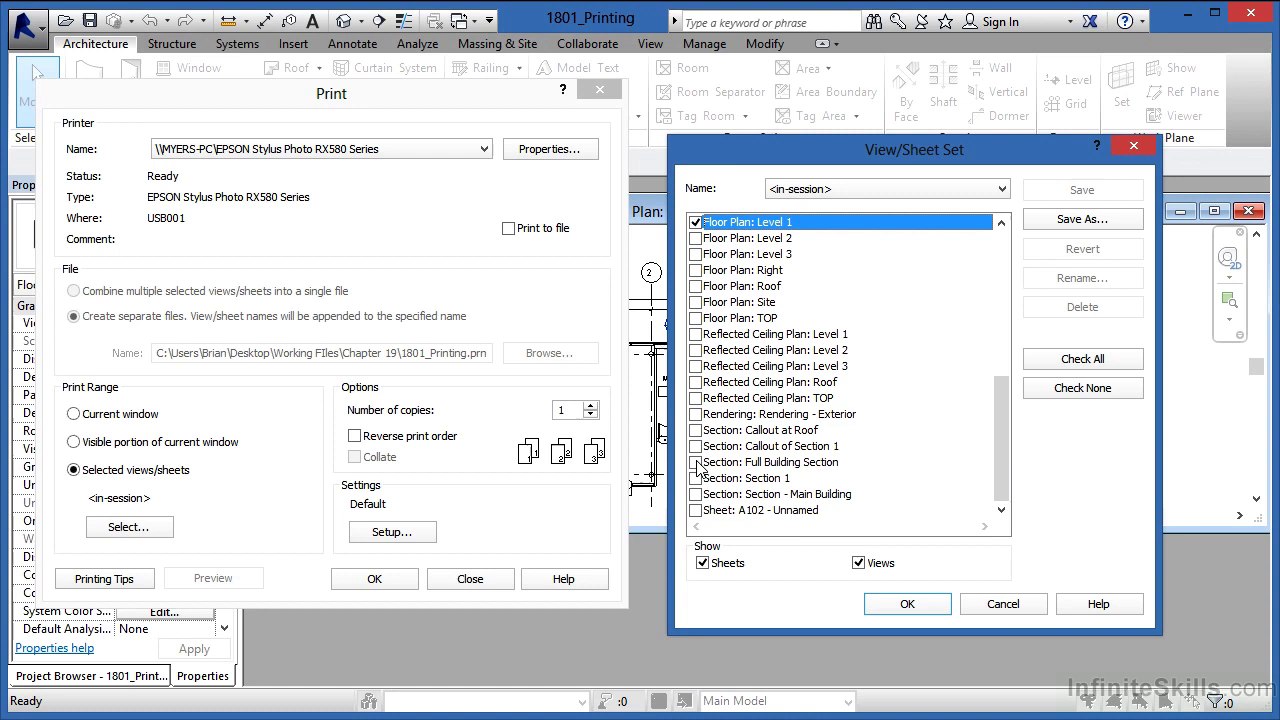
{"action": "left_click", "coordinate": [696, 463]}
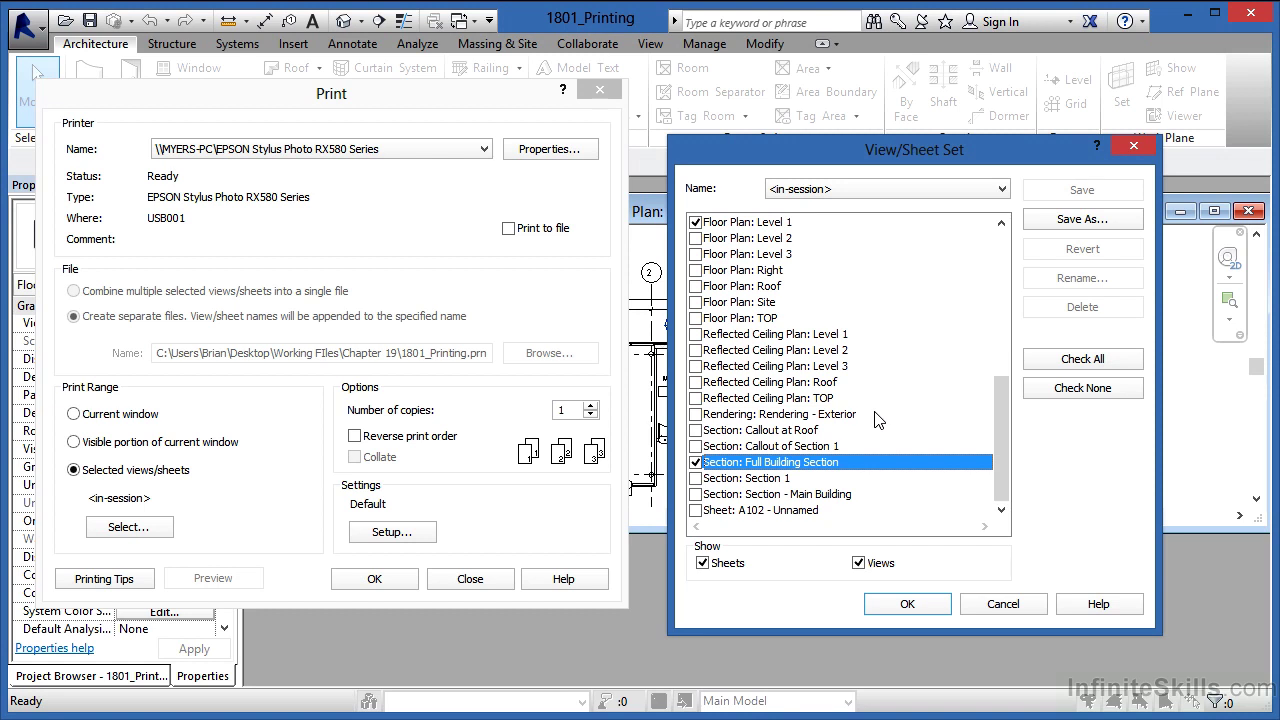
Save the checked views as Set 1 and apply it as the selection for printing
{"action": "left_click", "coordinate": [1066, 226]}
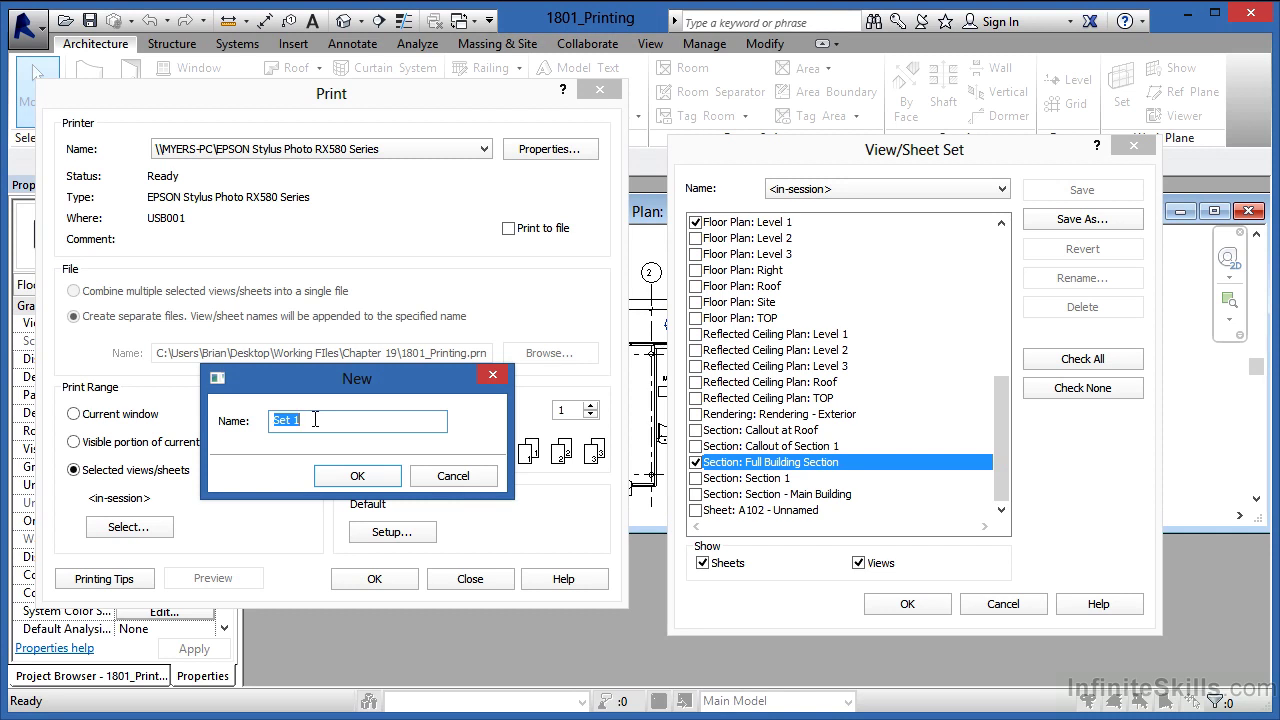
{"action": "left_click", "coordinate": [360, 476]}
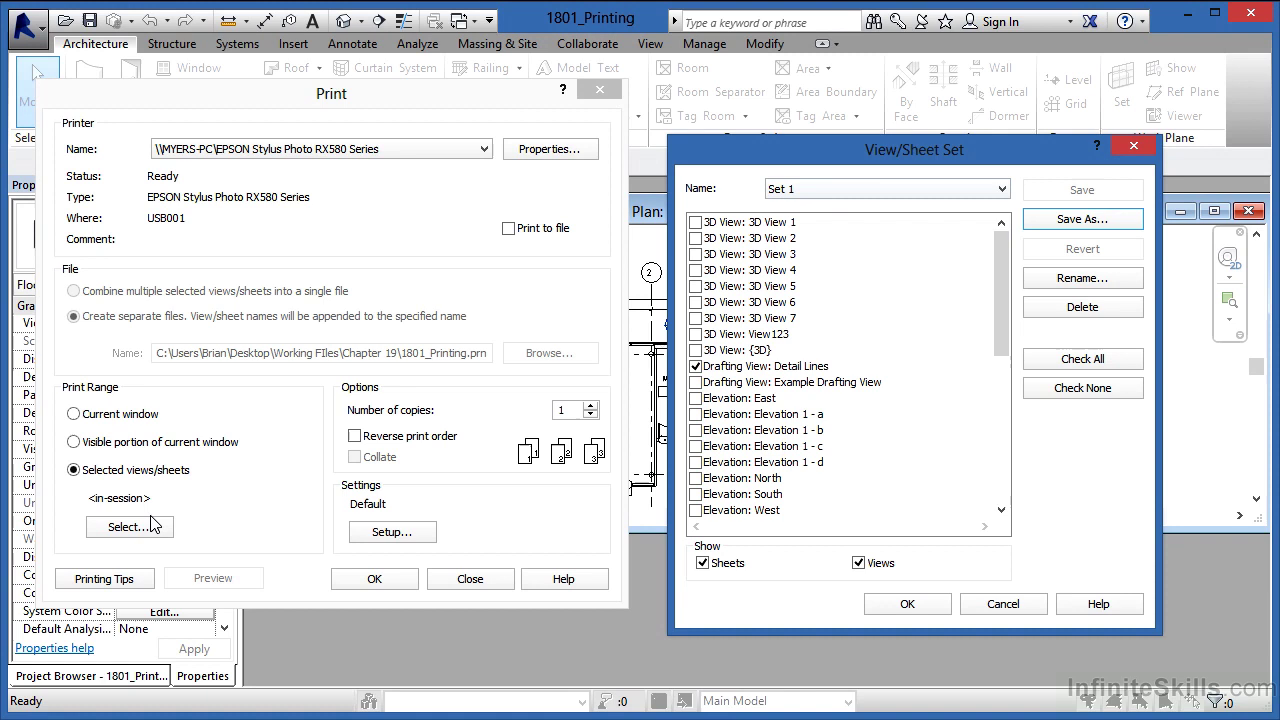
{"action": "left_click", "coordinate": [880, 192]}
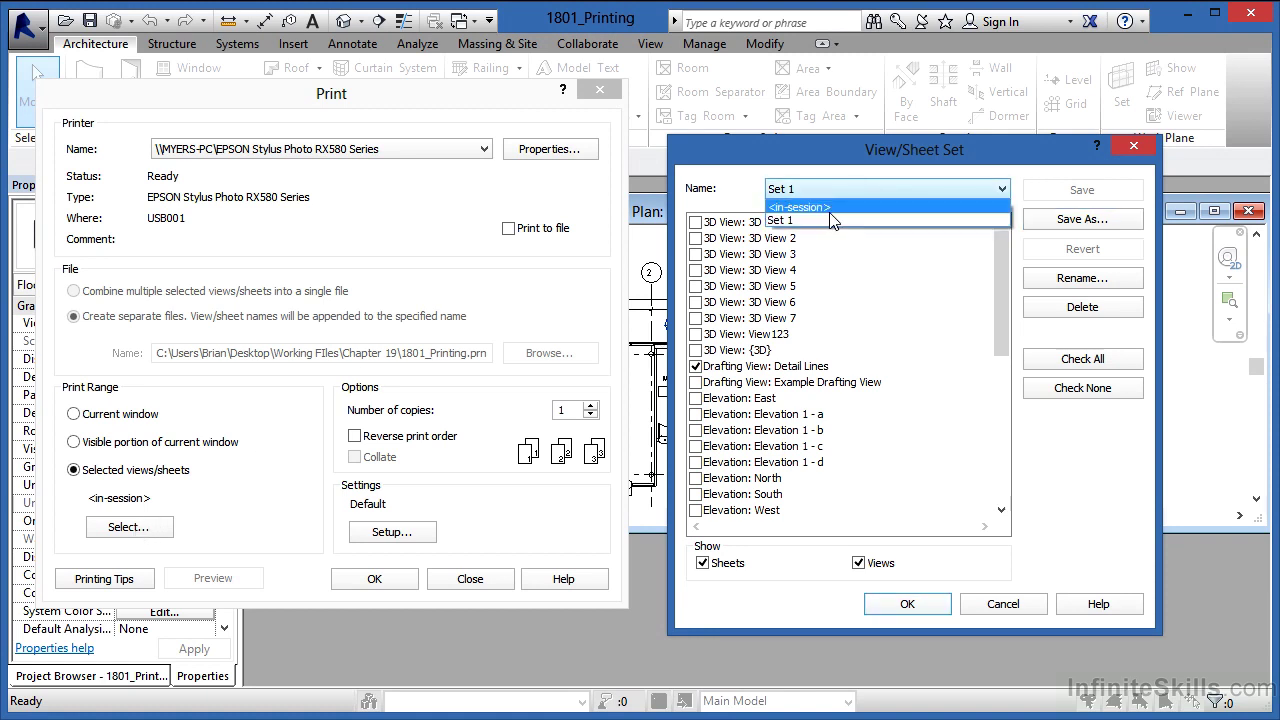
{"action": "left_click", "coordinate": [815, 225]}
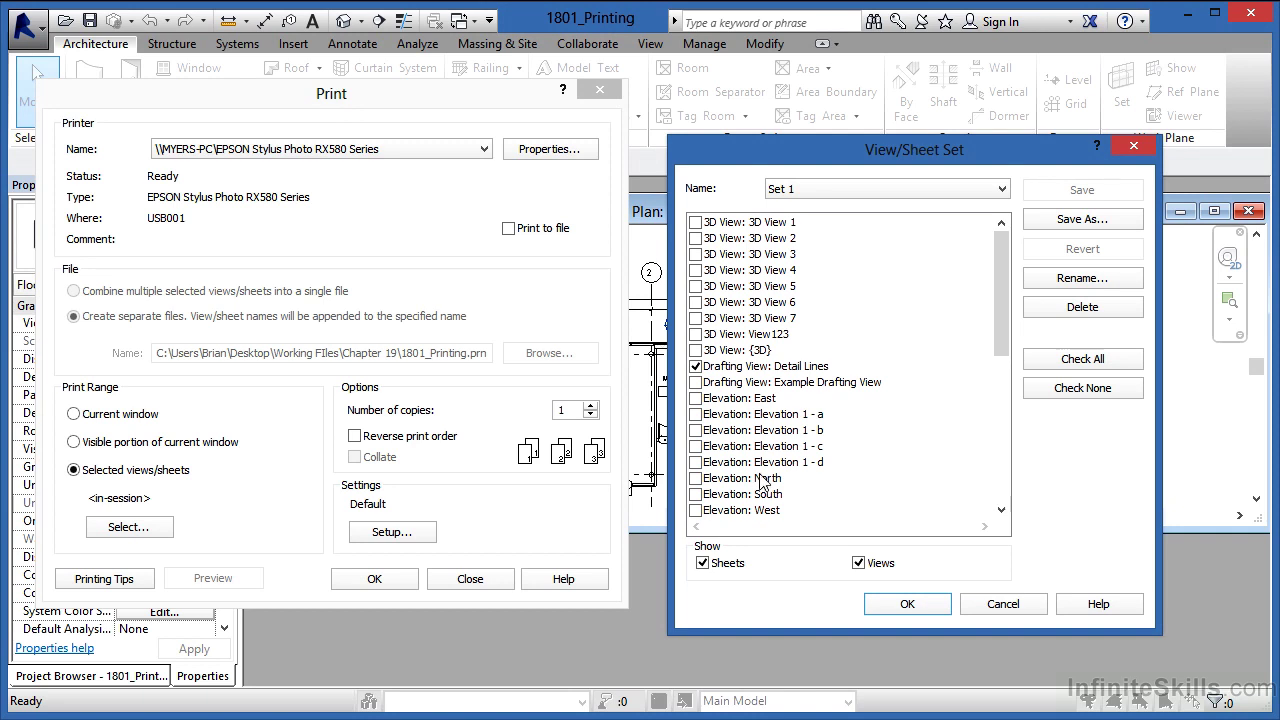
{"action": "left_click", "coordinate": [922, 608]}
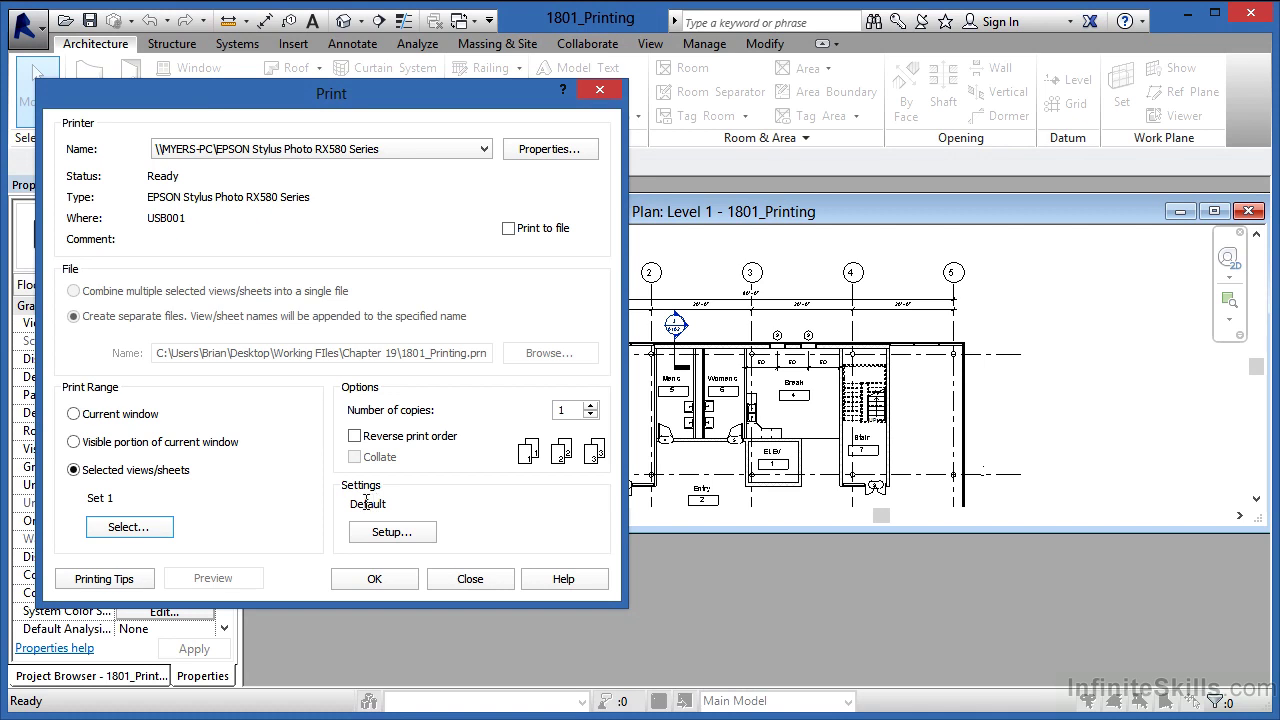
Configure the print setup with Offset from corner, No Margin and 100% zoom, keeping Letter (8 1/2 x 11 in) paper and Color, and accept it
{"action": "left_click", "coordinate": [398, 535]}
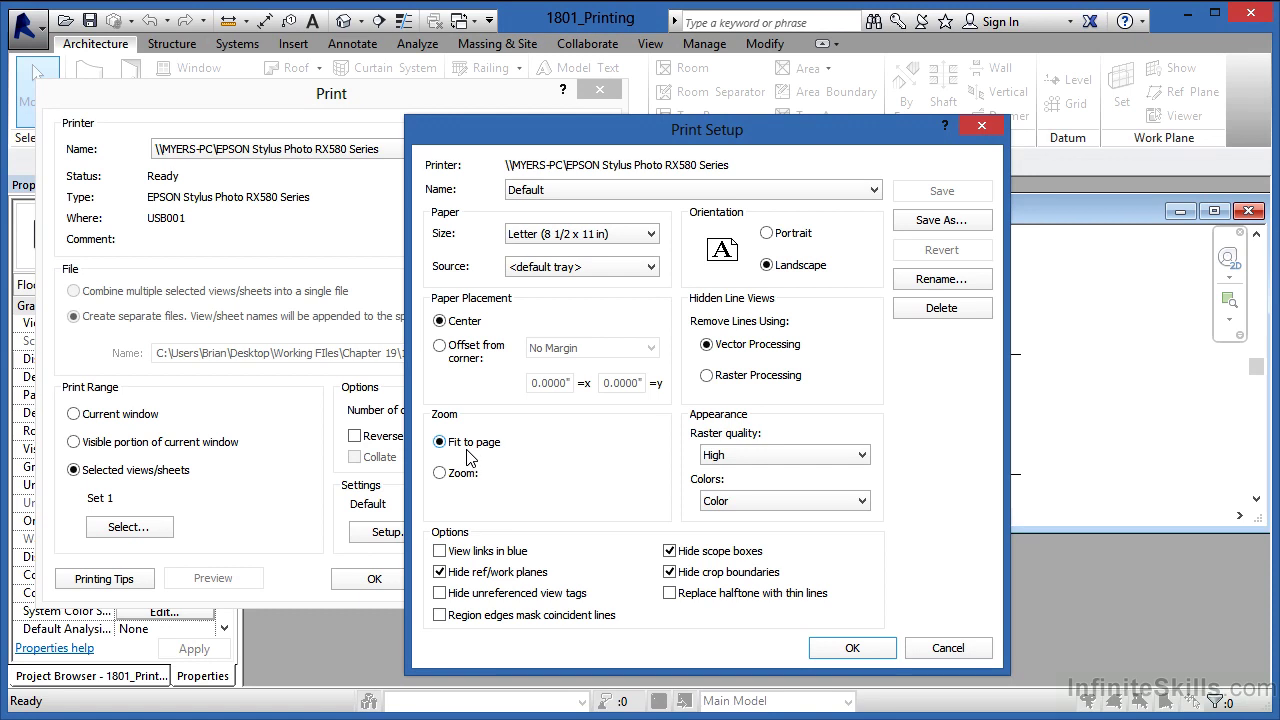
{"action": "left_click", "coordinate": [441, 475]}
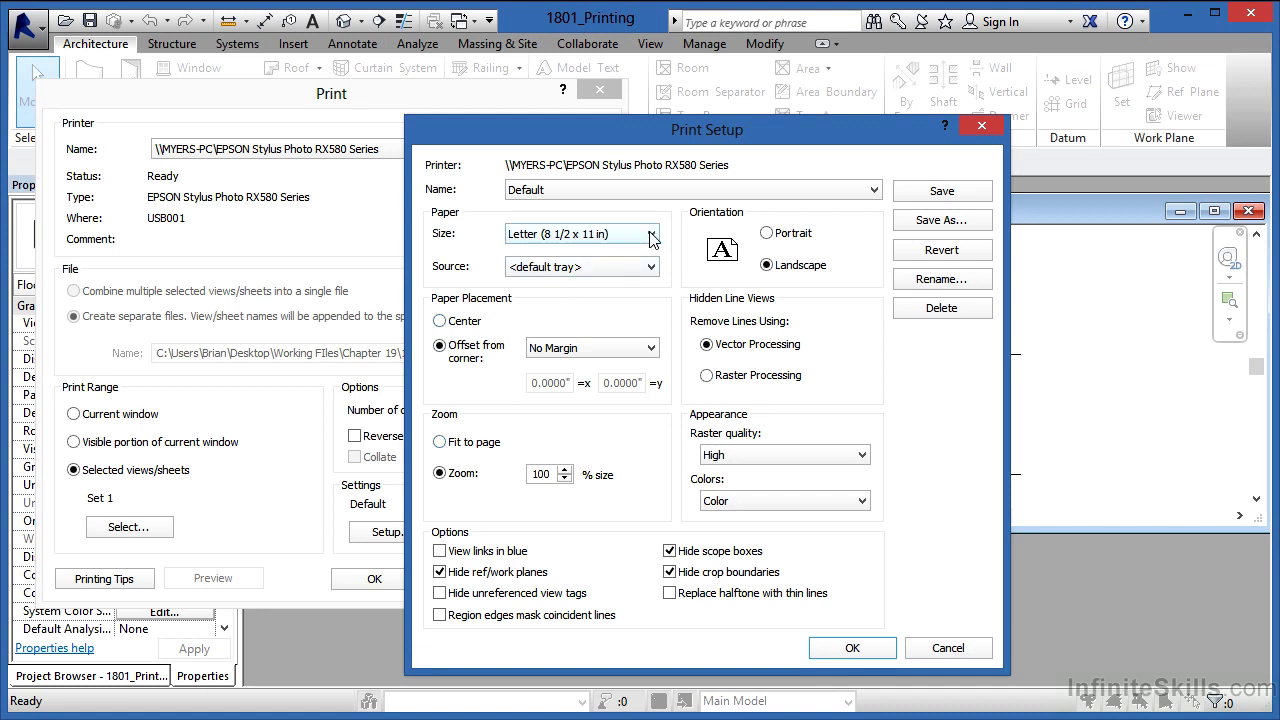
{"action": "left_click_drag", "start_coordinate": [626, 140], "coordinate": [822, 150]}
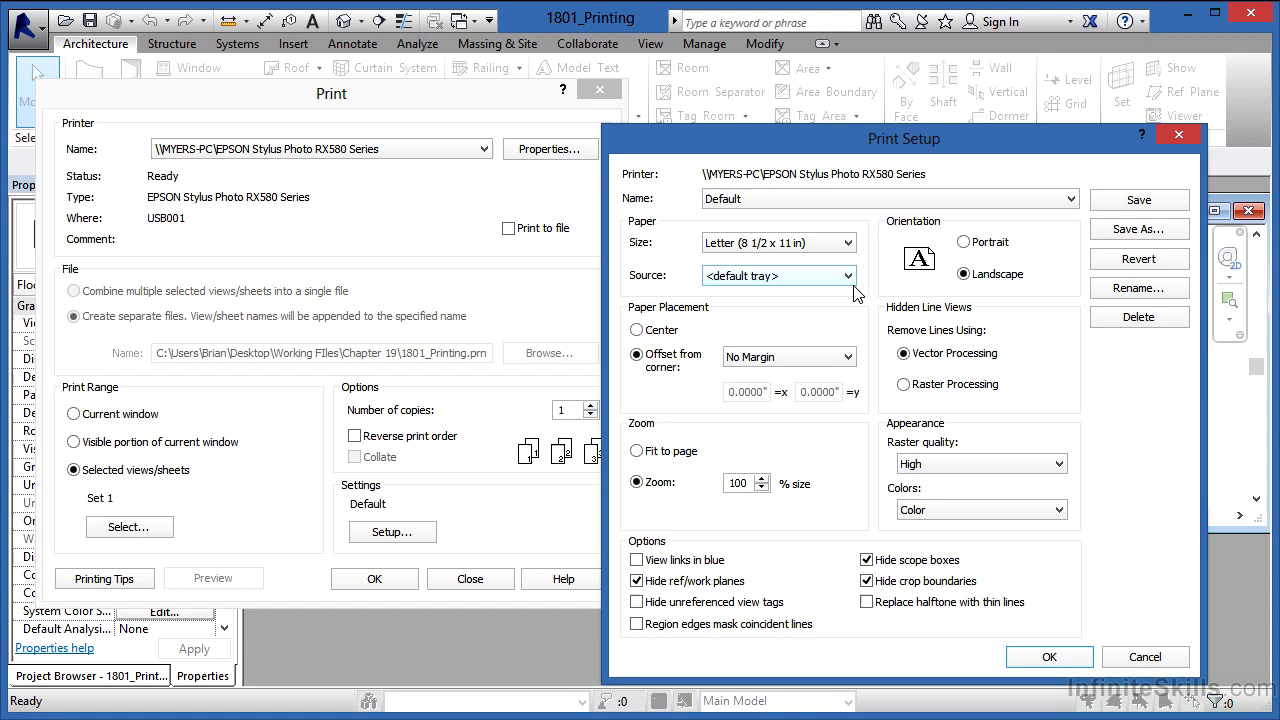
{"action": "left_click", "coordinate": [824, 244]}
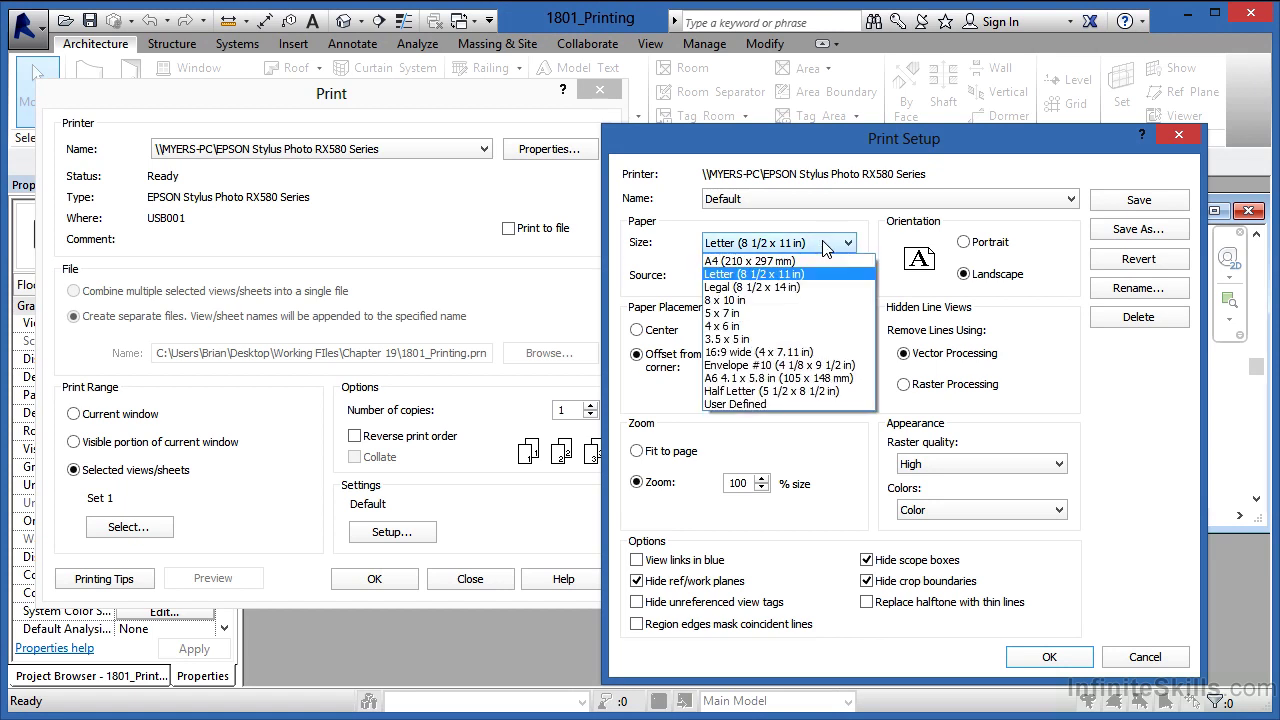
{"action": "left_click", "coordinate": [683, 263]}
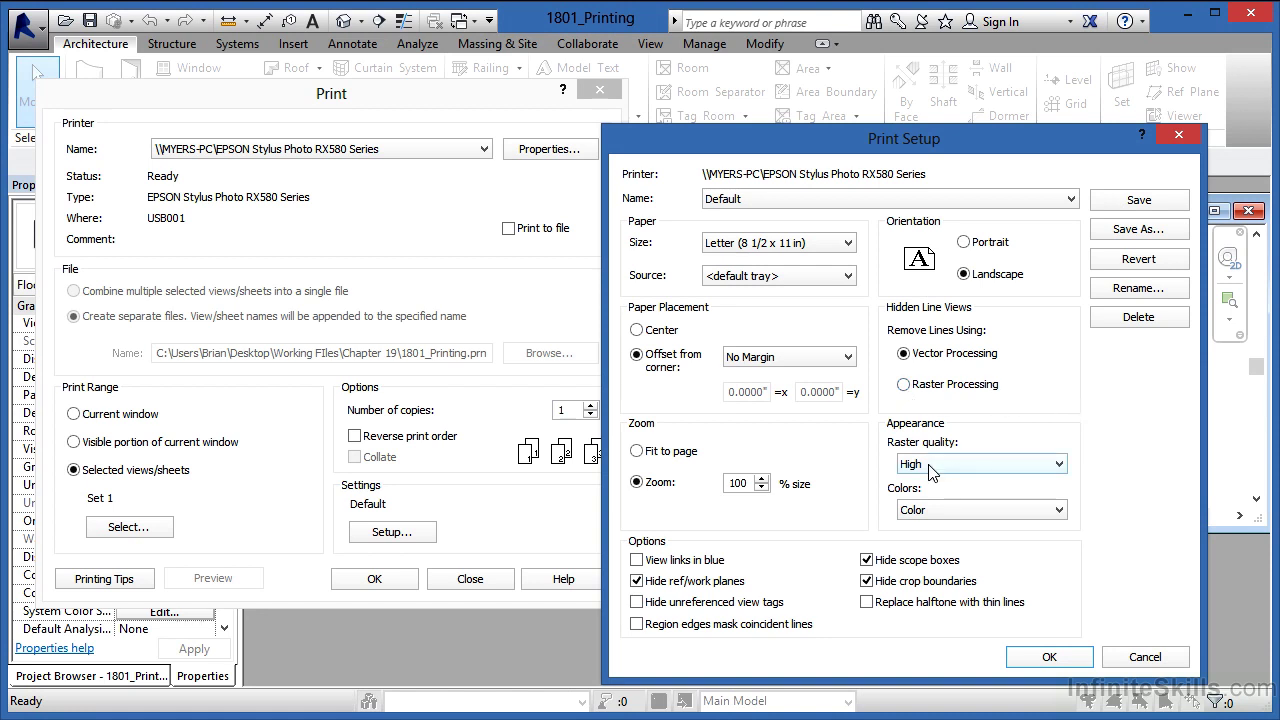
{"action": "left_click", "coordinate": [945, 510]}
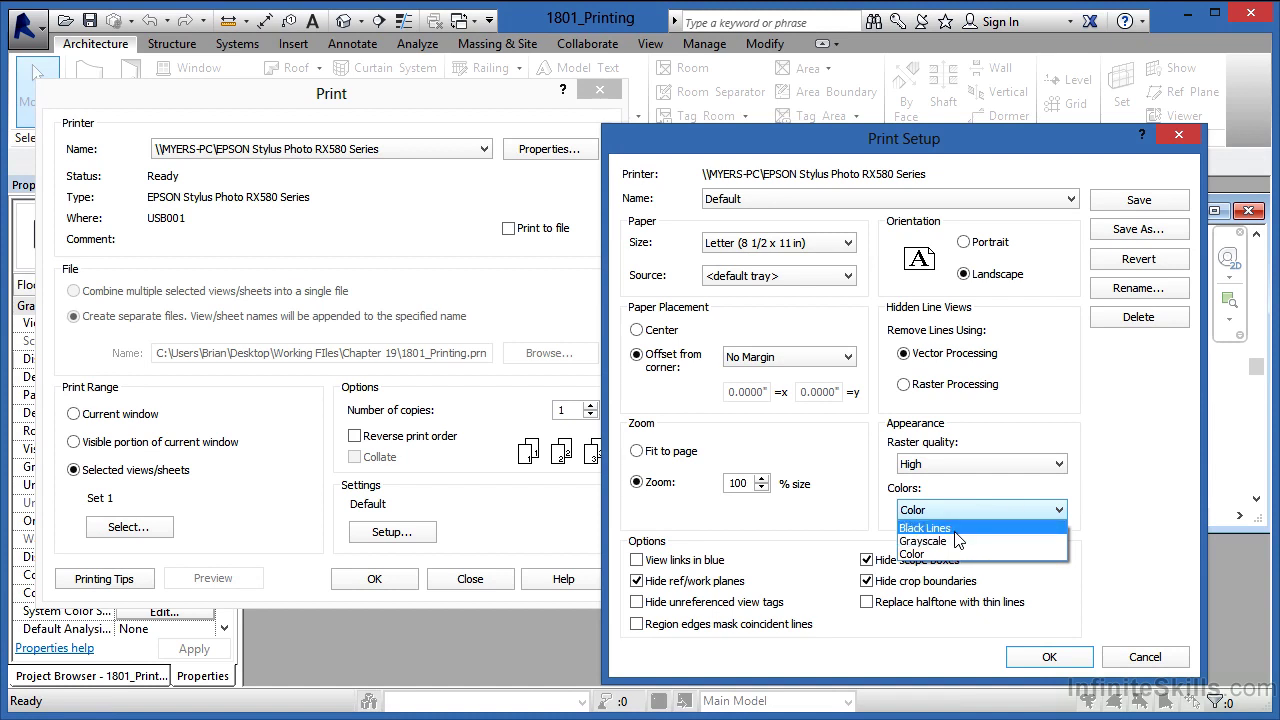
{"action": "left_click", "coordinate": [1100, 486]}
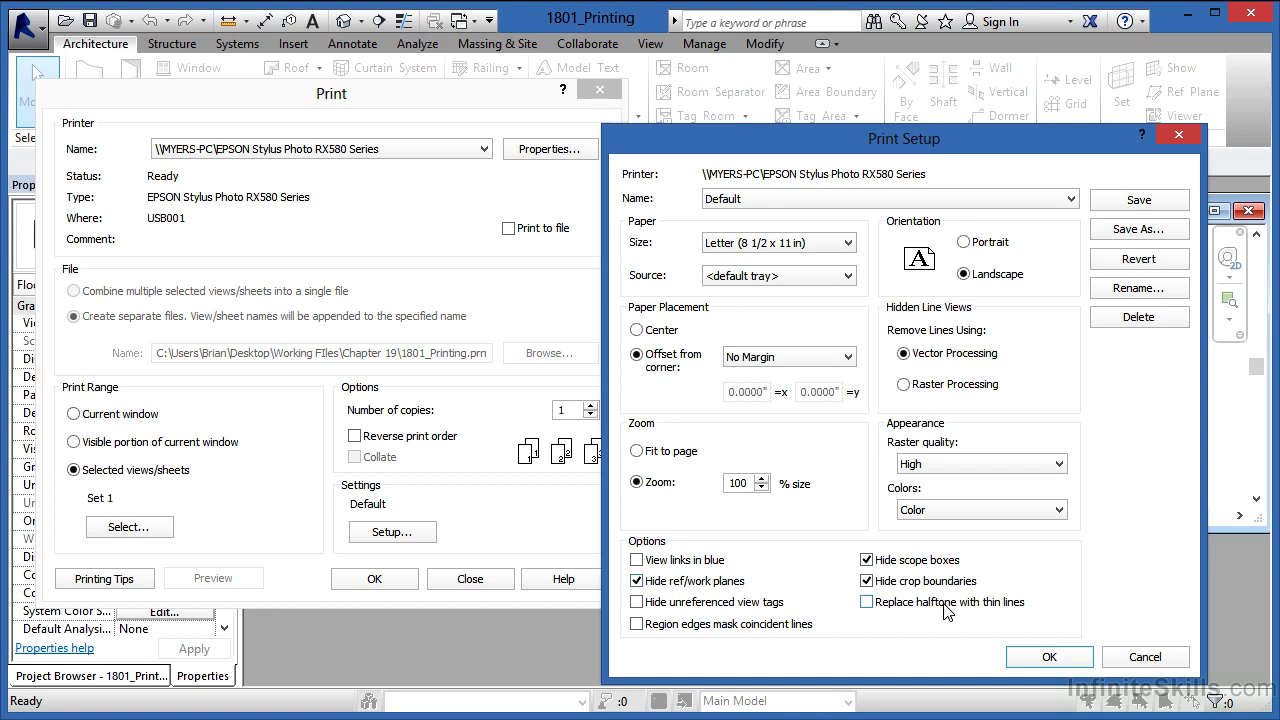
{"action": "left_click", "coordinate": [1049, 658]}
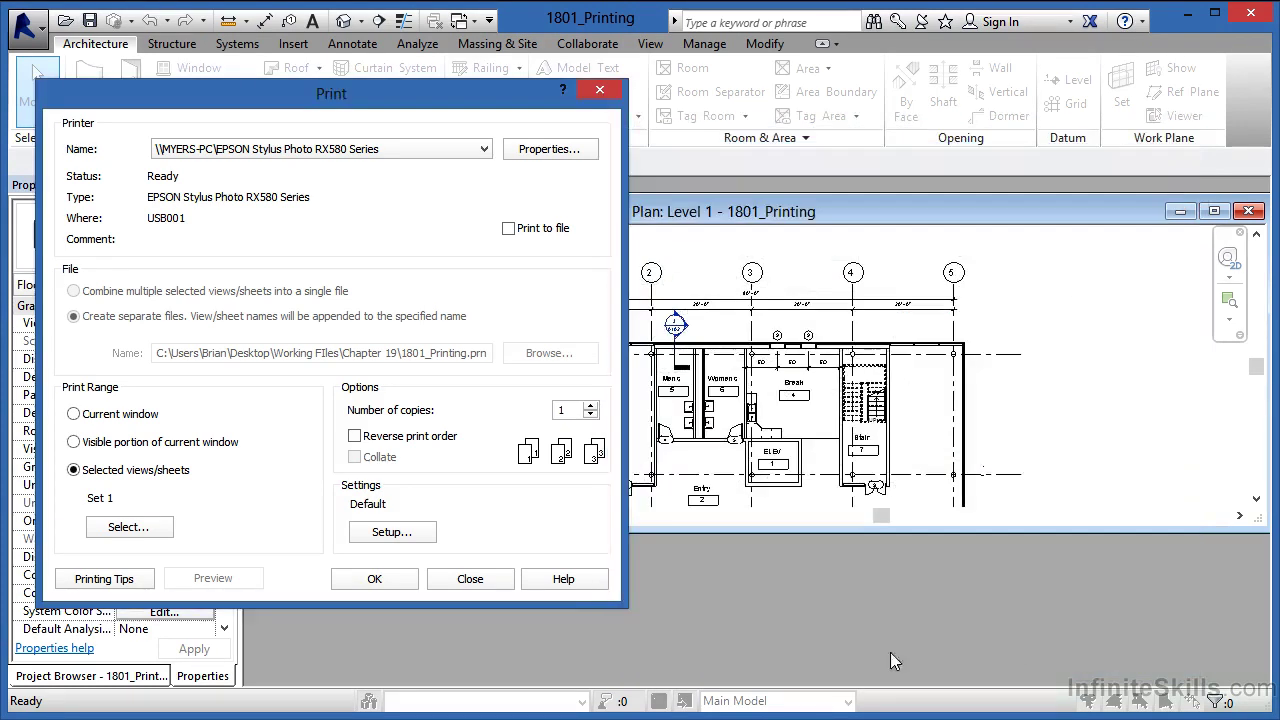